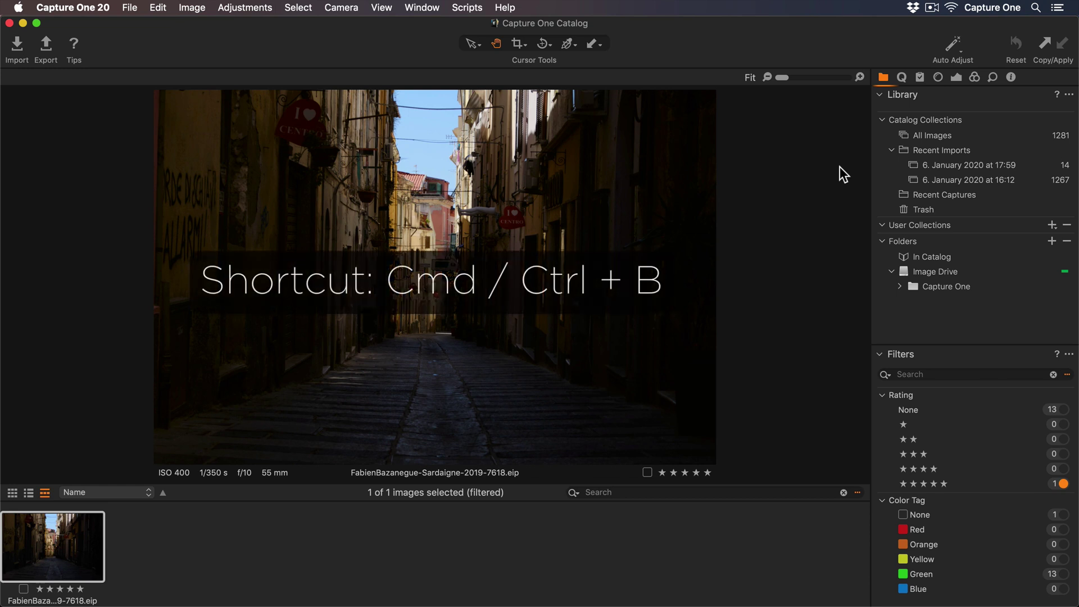
# Hide the browser and brighten the alley photo to Exposure 1,61, Brightness 11 and Contrast 10.
pyautogui.press('super+b')
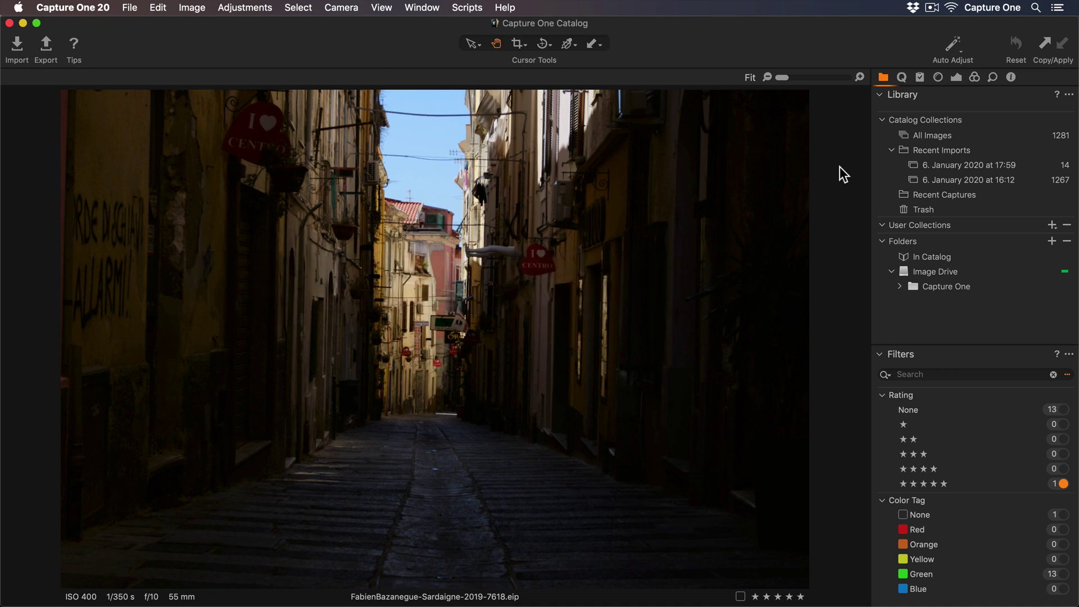
pyautogui.click(903, 77)
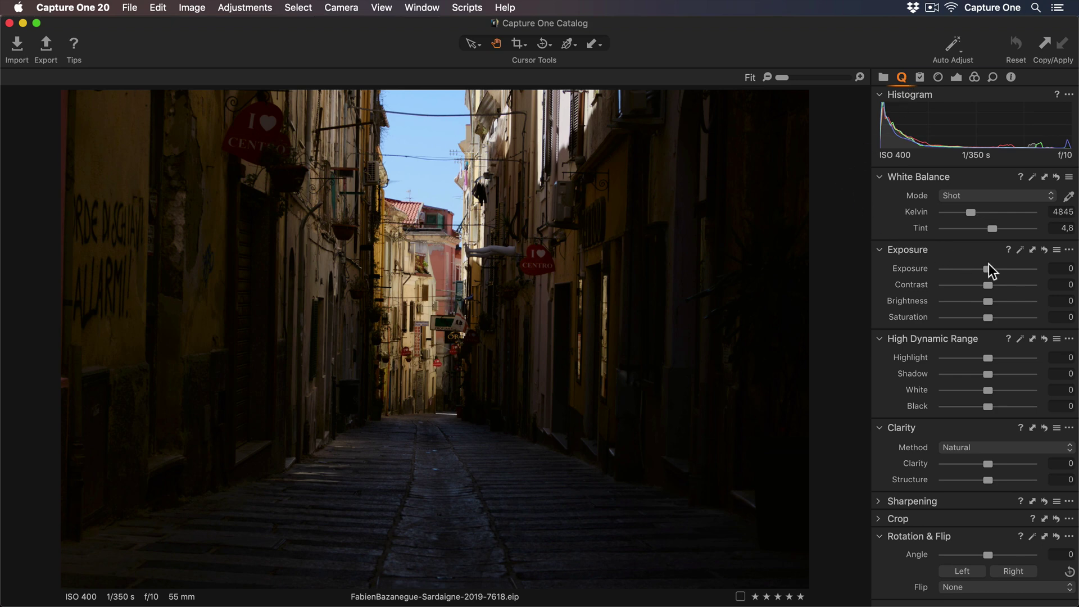
pyautogui.moveTo(987, 269); pyautogui.dragTo(999, 300)
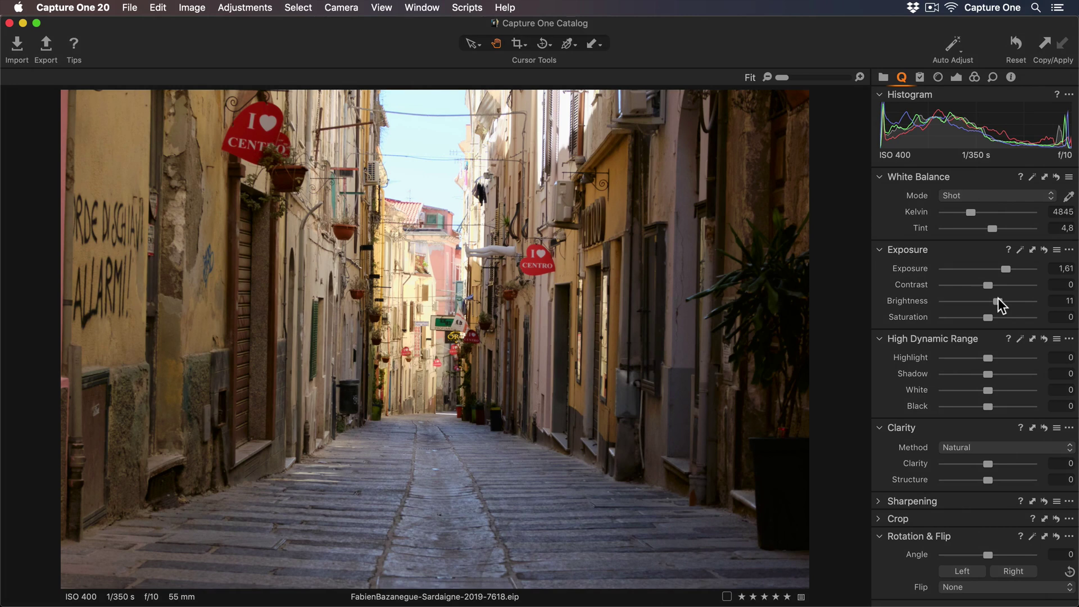
pyautogui.moveTo(990, 286); pyautogui.dragTo(1000, 292)
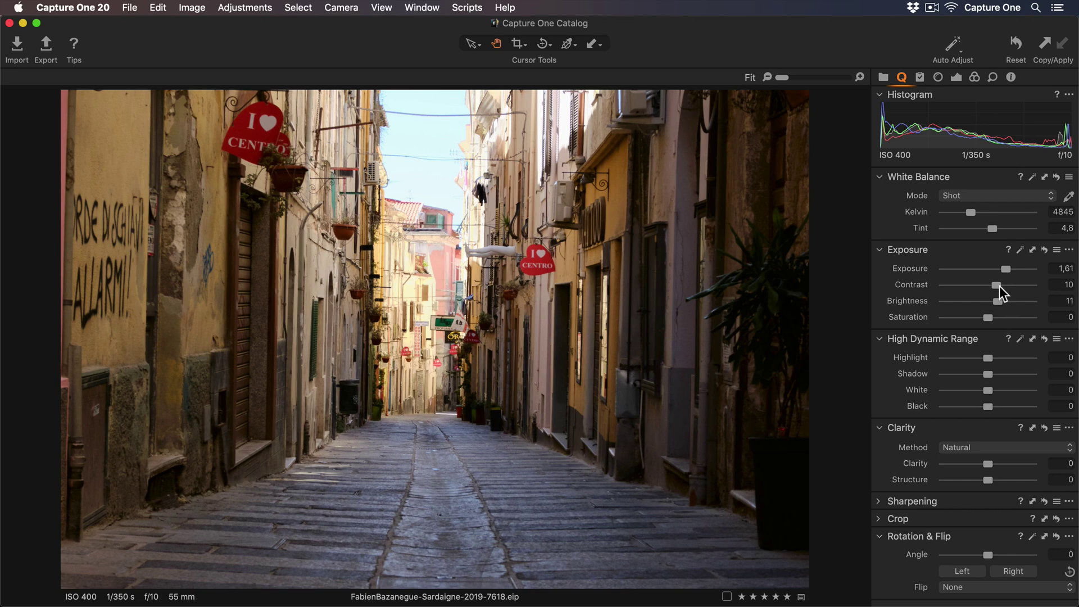
# Set Highlight -56, Shadow 17 and Black -22 to recover detail, and add Clarity 19.
pyautogui.moveTo(988, 358); pyautogui.dragTo(964, 358)
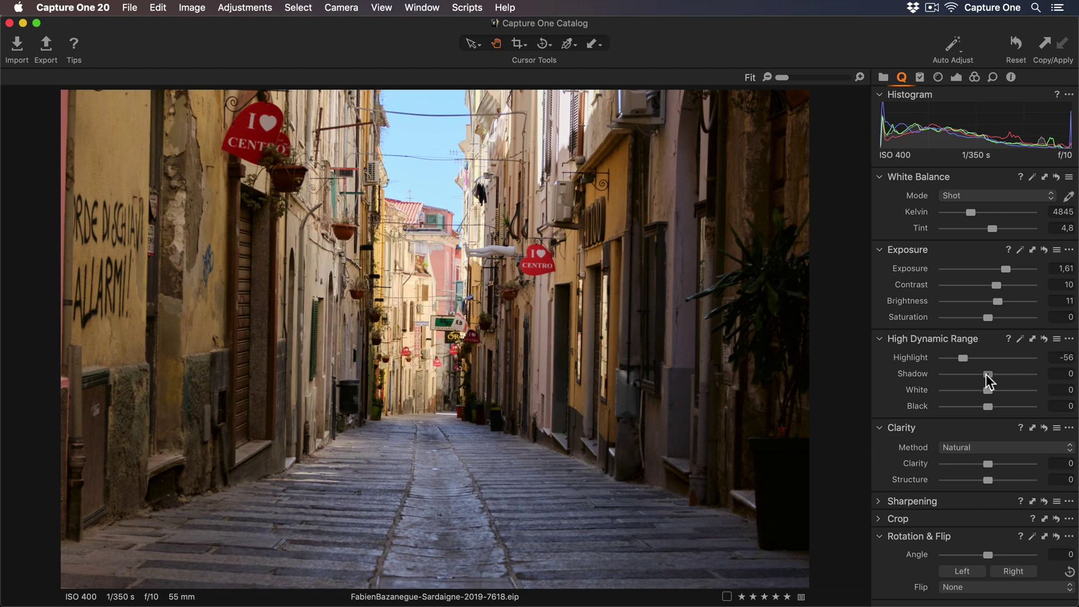
pyautogui.moveTo(986, 375); pyautogui.dragTo(976, 406)
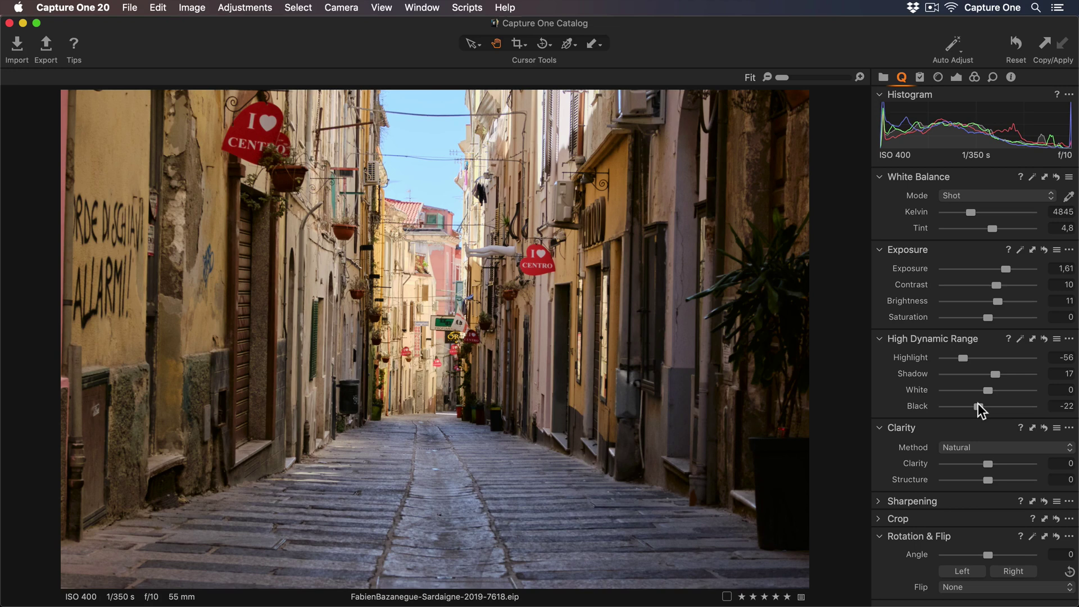
pyautogui.moveTo(987, 464); pyautogui.dragTo(995, 462)
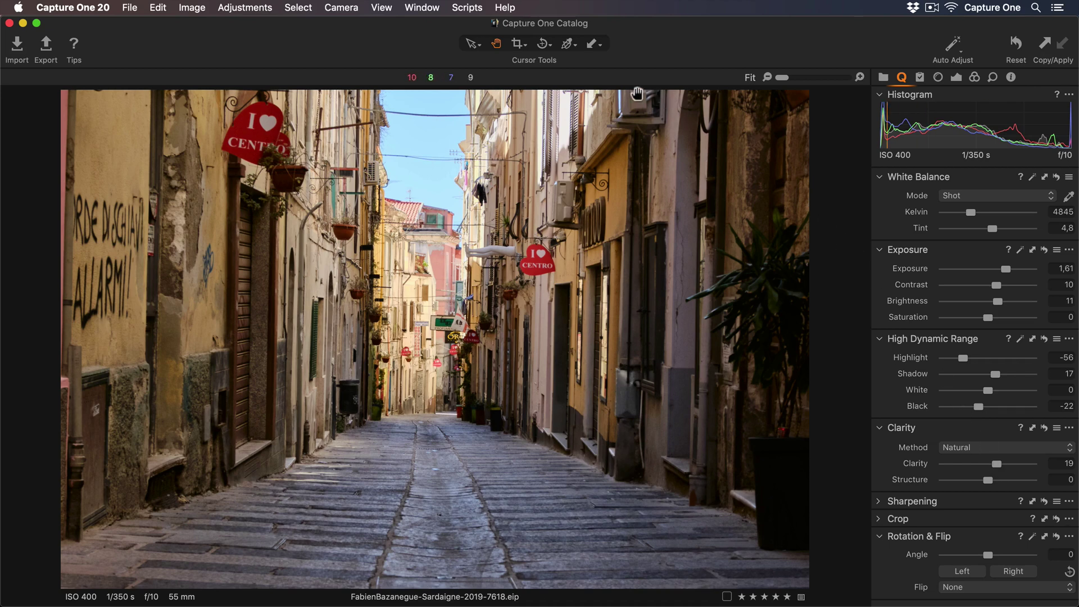
# Crop at a 2x3 ratio, pulling the frame in from the bottom-right corner, and apply it.
pyautogui.click(518, 45)
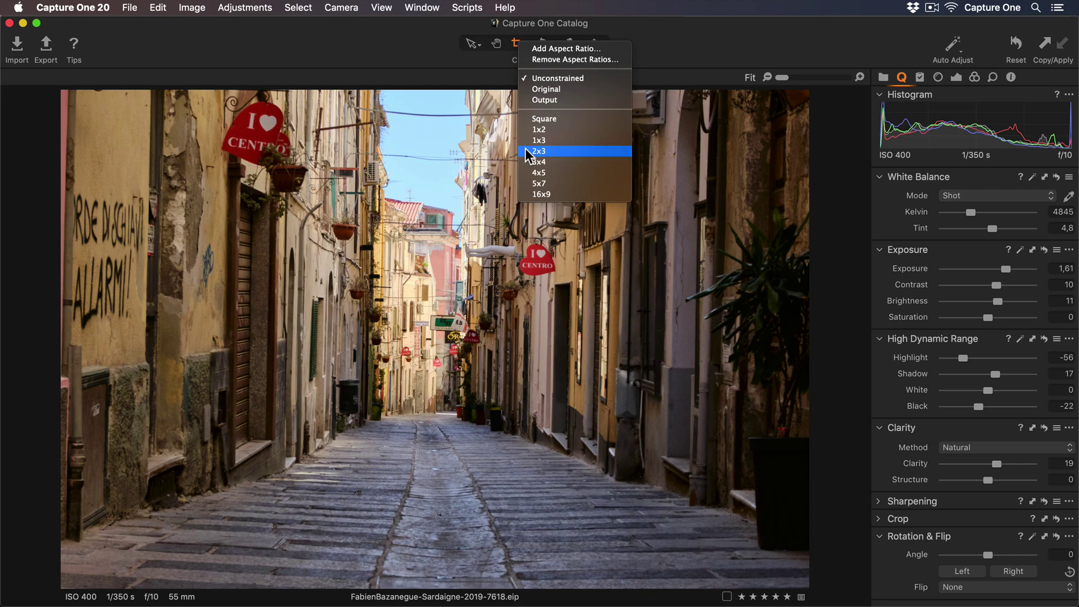
pyautogui.click(540, 151)
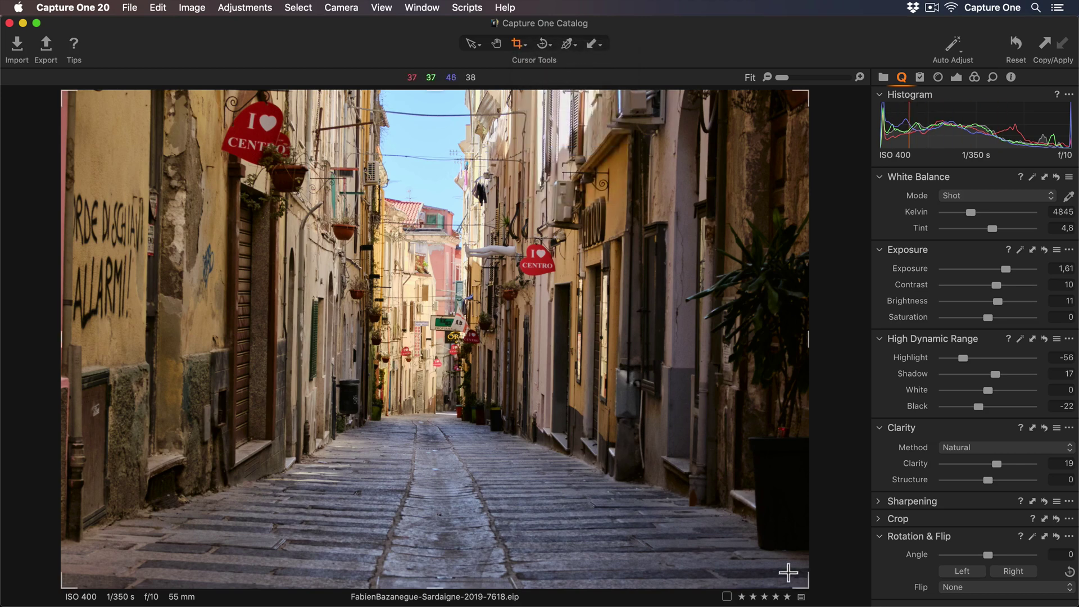
pyautogui.moveTo(807, 590); pyautogui.dragTo(721, 493)
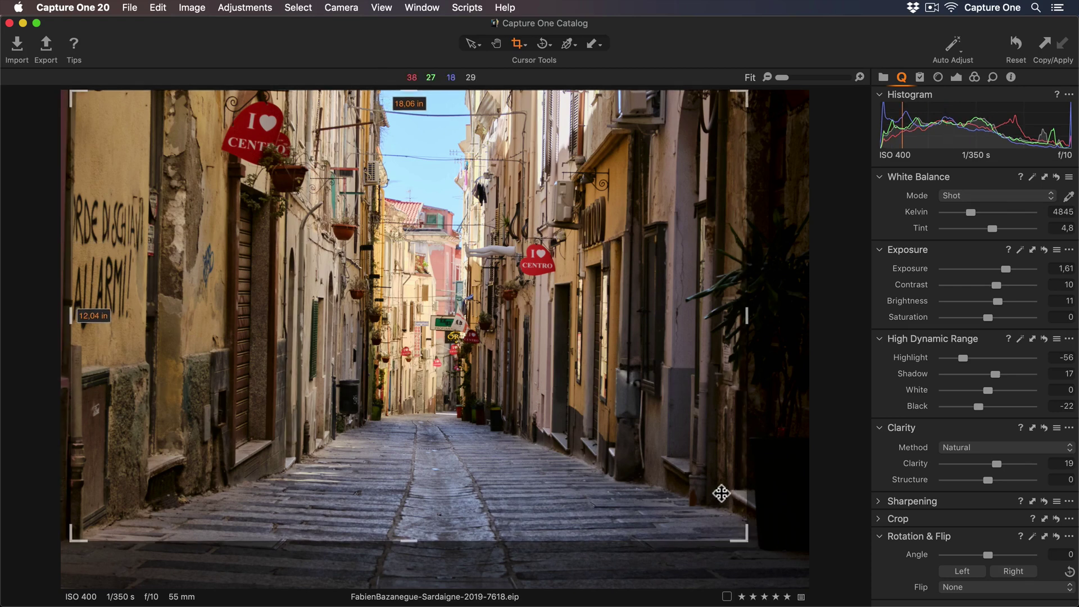
pyautogui.press('h')
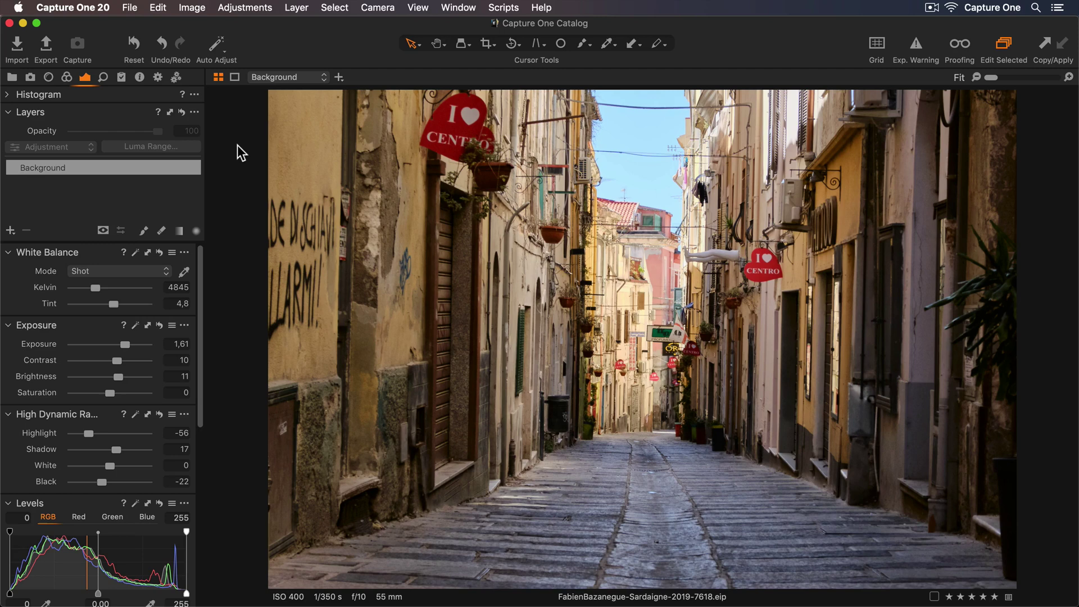
# Draw a centred radial mask on Layer 1 with Brightness -24 and a wider outer falloff.
pyautogui.click(196, 230)
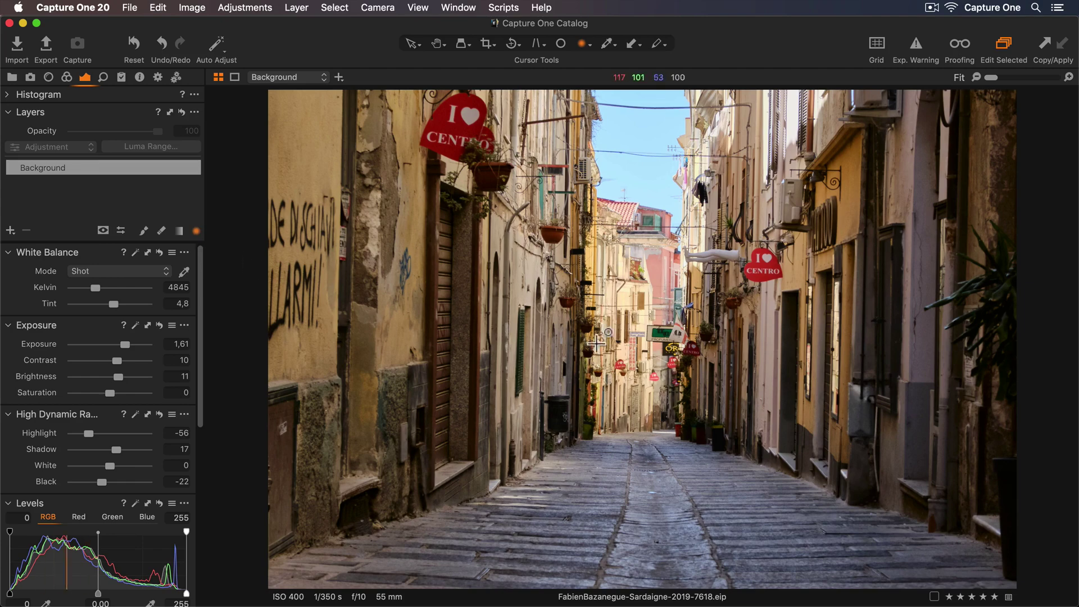
pyautogui.moveTo(650, 349); pyautogui.dragTo(362, 89)
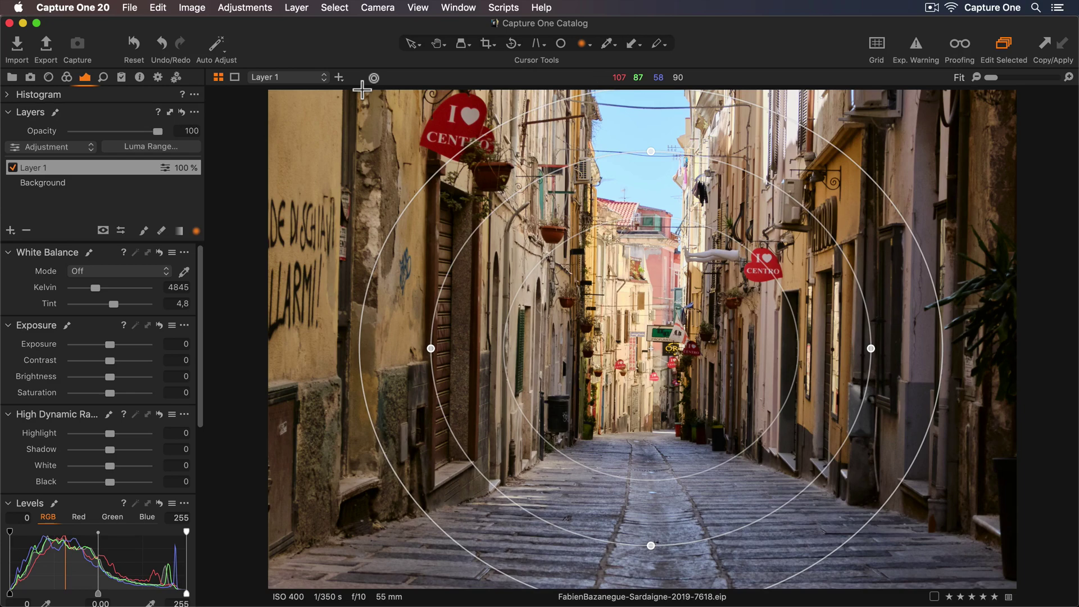
pyautogui.moveTo(625, 319); pyautogui.dragTo(611, 298)
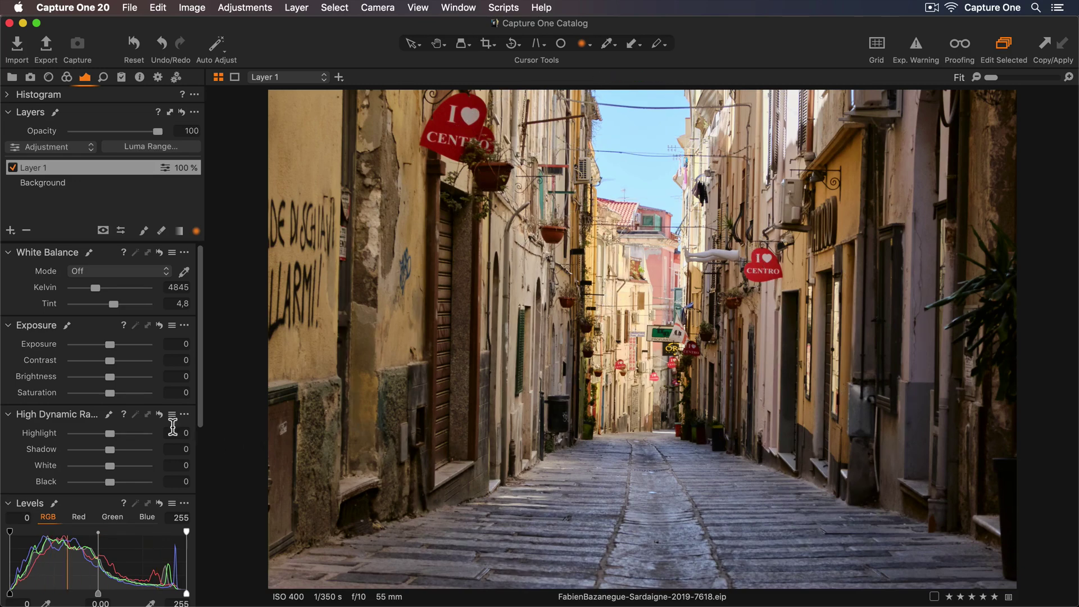
pyautogui.moveTo(107, 377); pyautogui.dragTo(88, 377)
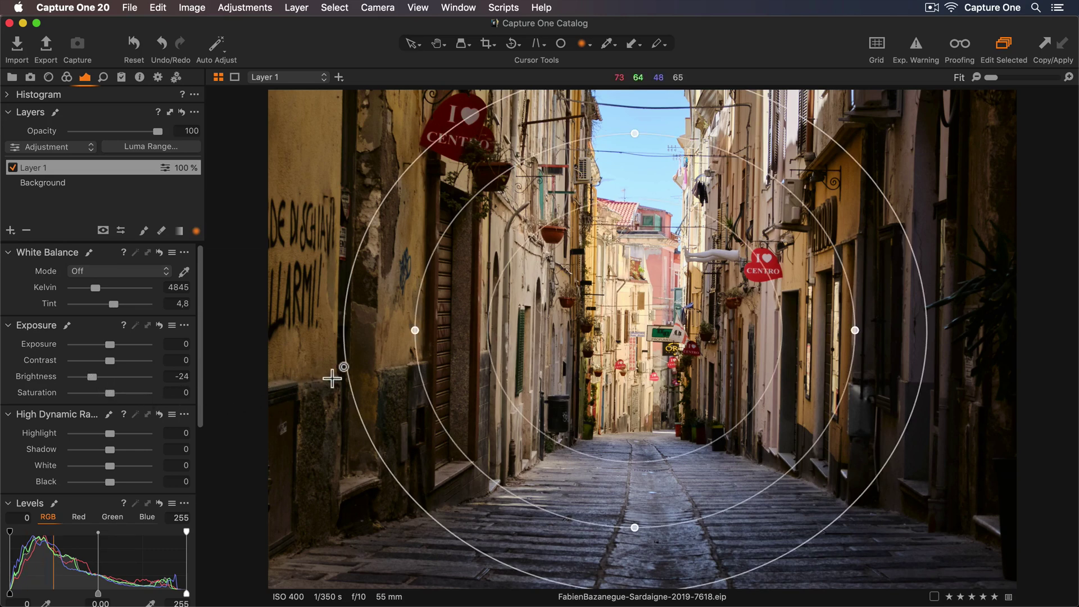
pyautogui.moveTo(350, 376); pyautogui.dragTo(288, 386)
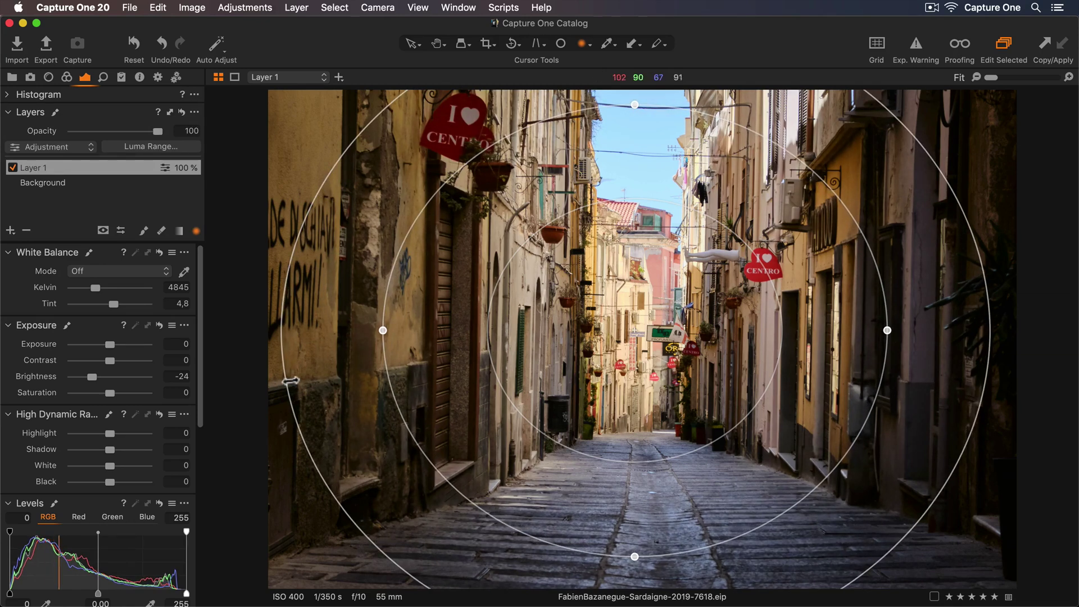
# Rename Layer 1 to 'Vignette'.
pyautogui.doubleClick(46, 168)
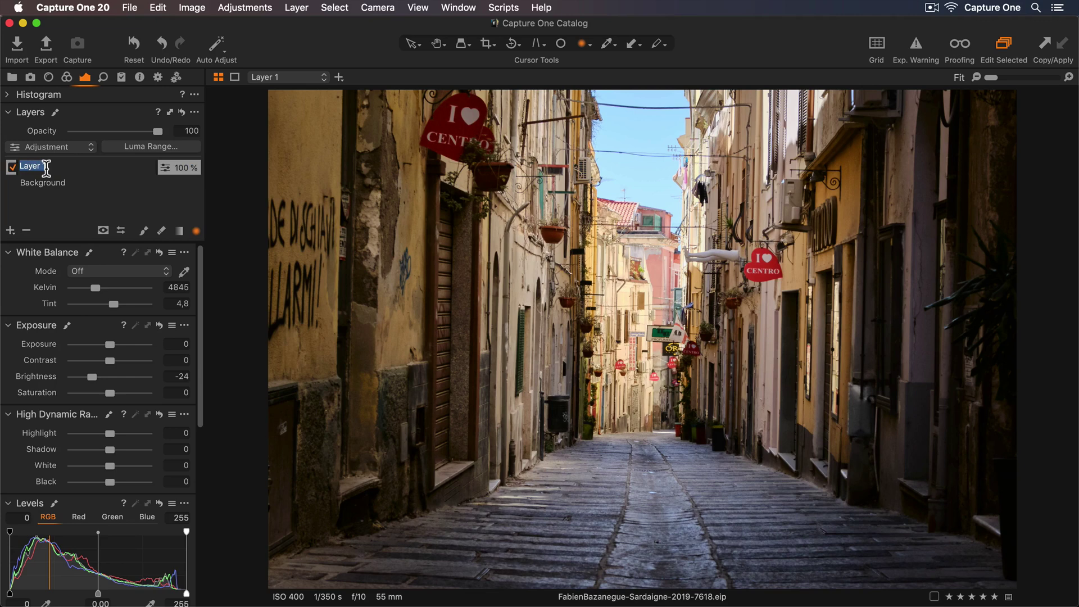
pyautogui.write('Vignette')
pyautogui.press('Return')
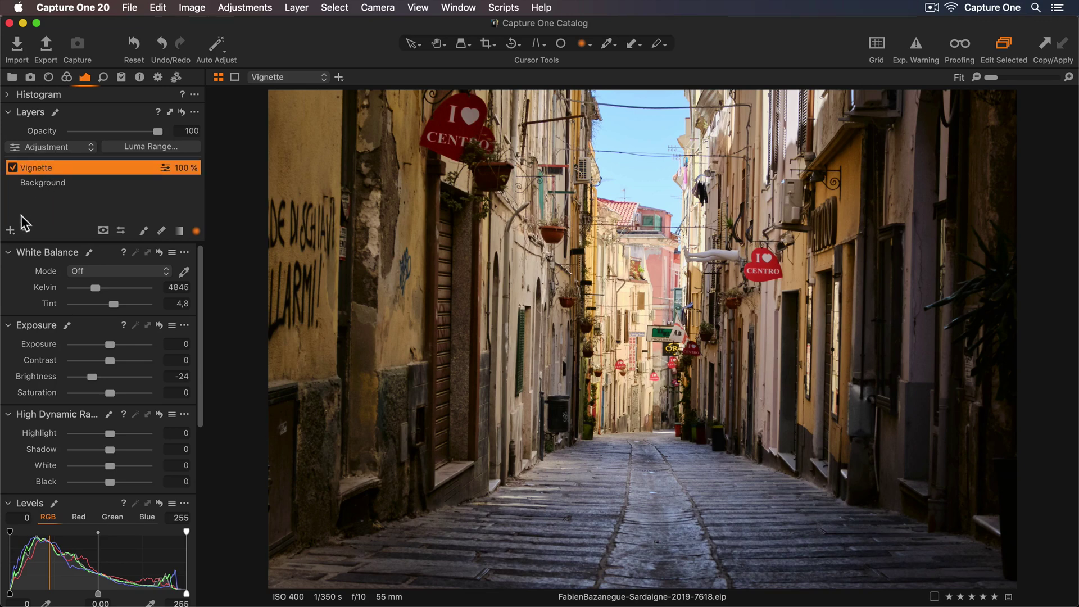
# Add a new filled layer above it and name it 'Color grade'.
pyautogui.click(10, 231)
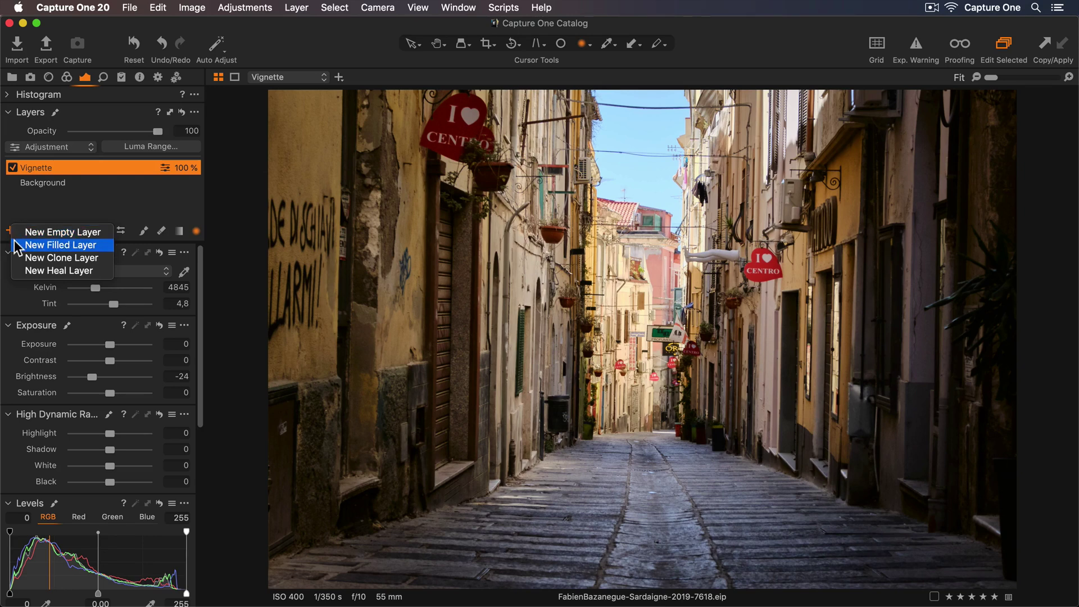
pyautogui.click(20, 243)
pyautogui.doubleClick(39, 168)
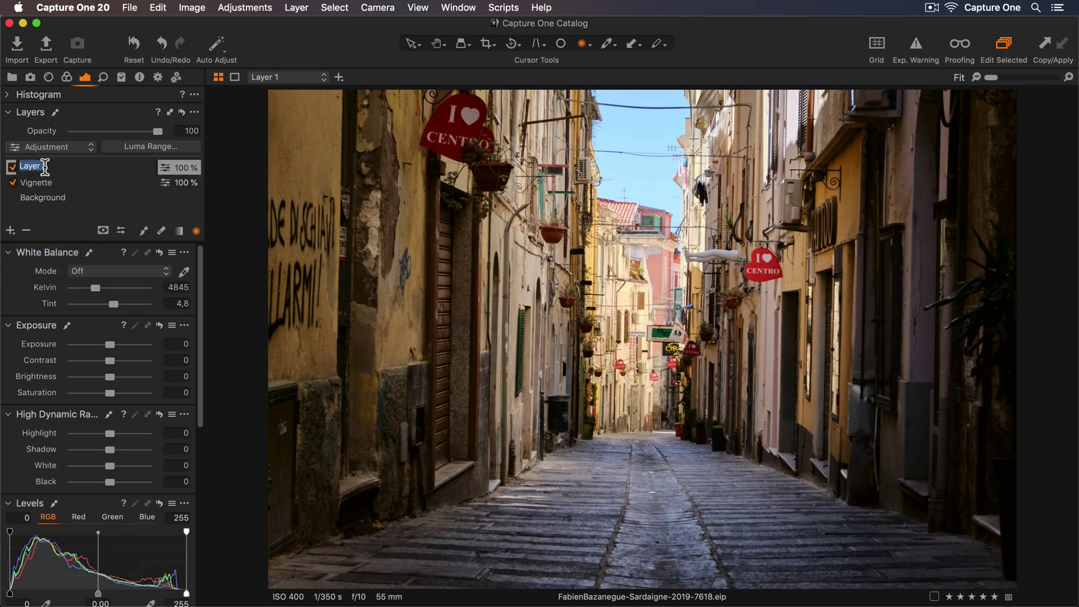
pyautogui.write('Color grade')
pyautogui.press('Return')
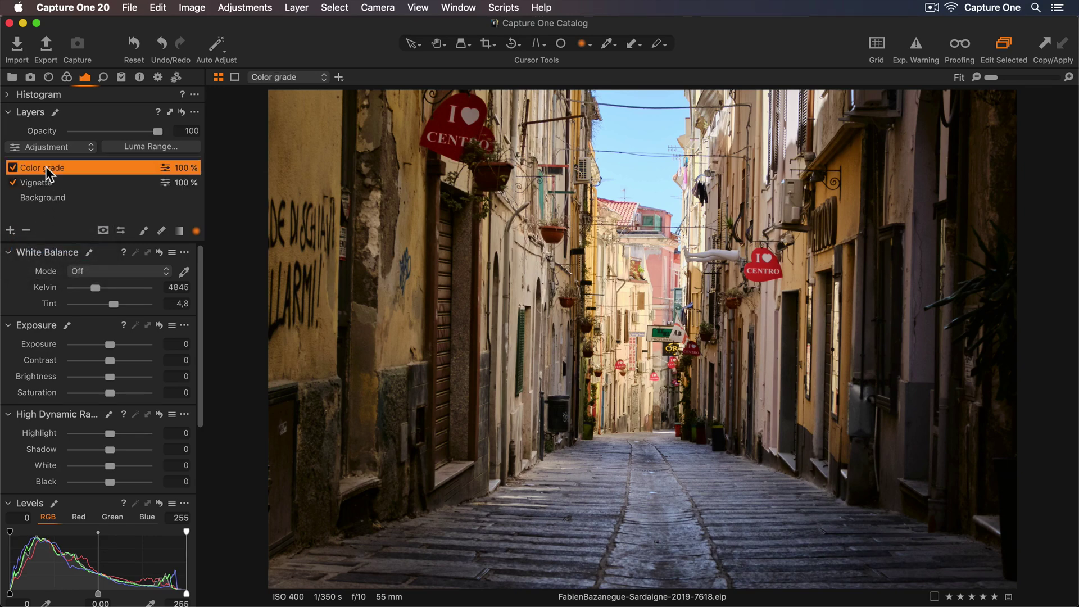
# Push the Color Balance Master and Shadow wheels toward orange and darken the shadows slightly.
pyautogui.click(67, 78)
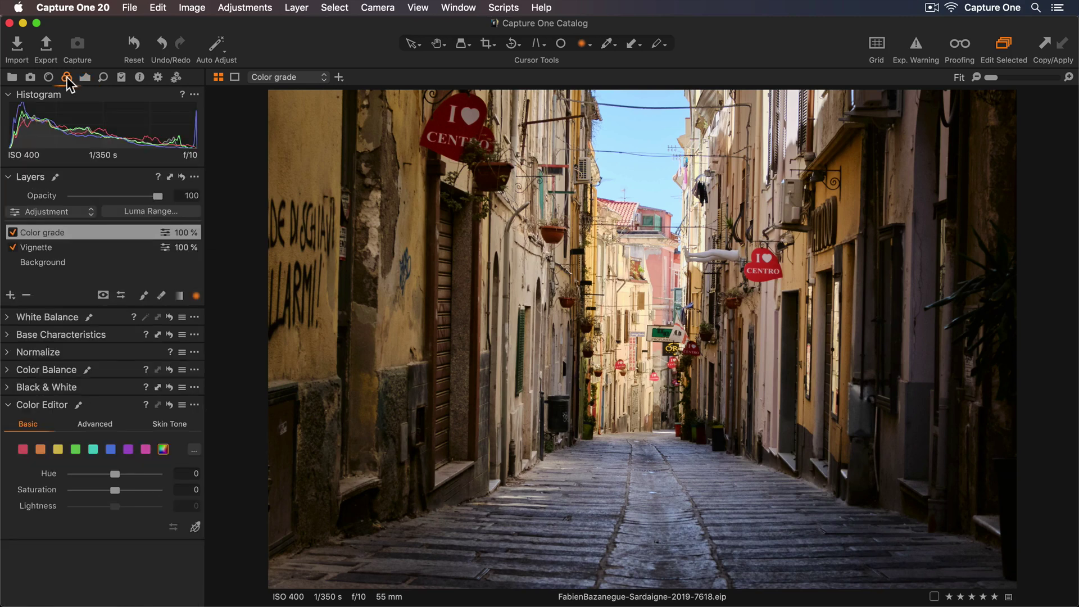
pyautogui.click(11, 372)
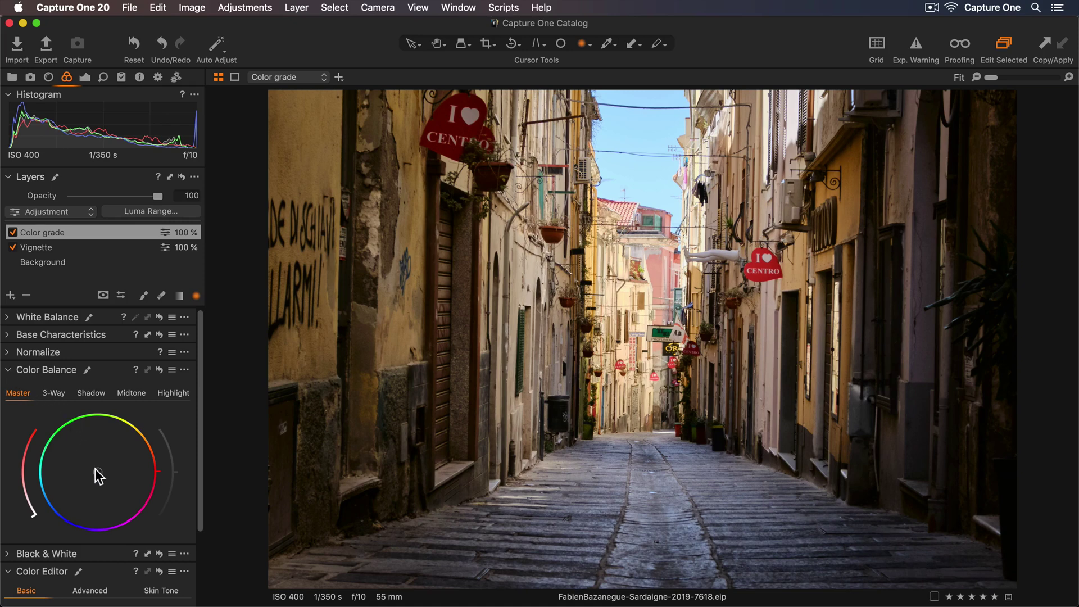
pyautogui.moveTo(99, 476); pyautogui.dragTo(114, 459)
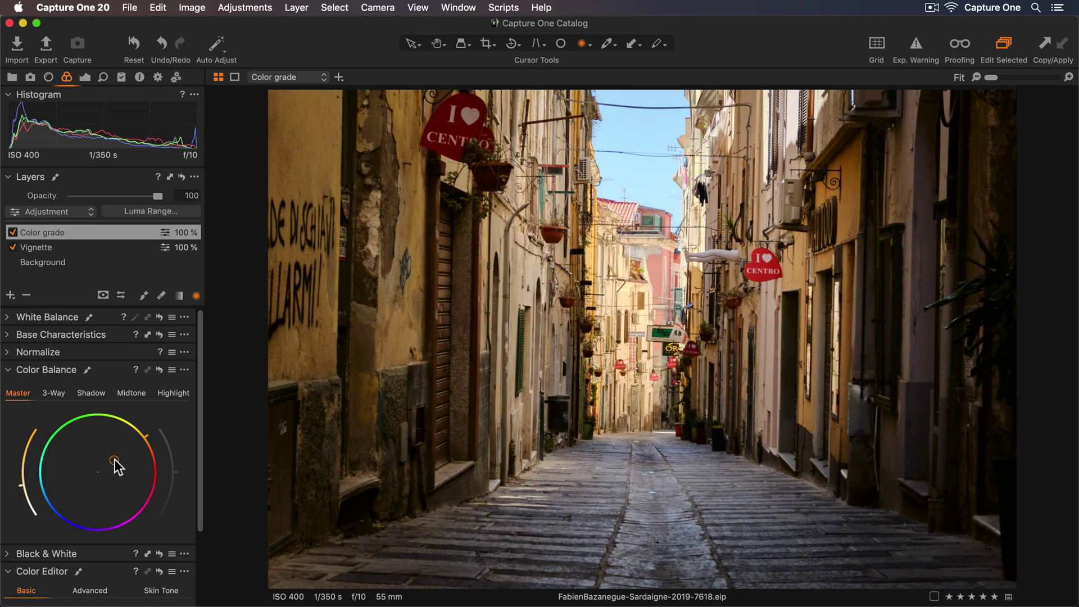
pyautogui.click(90, 393)
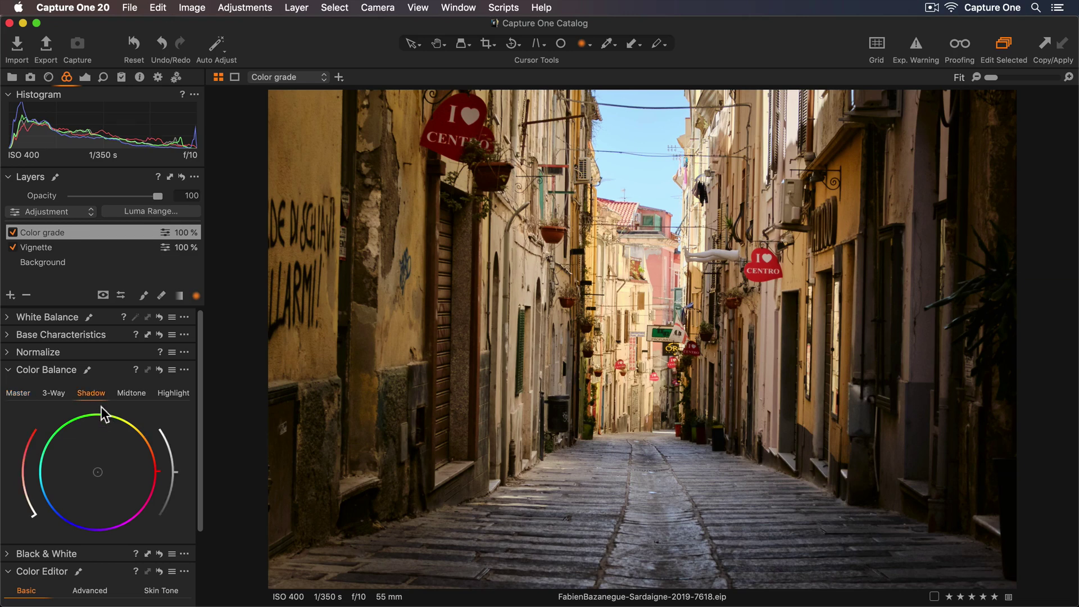
pyautogui.moveTo(100, 475); pyautogui.dragTo(112, 465)
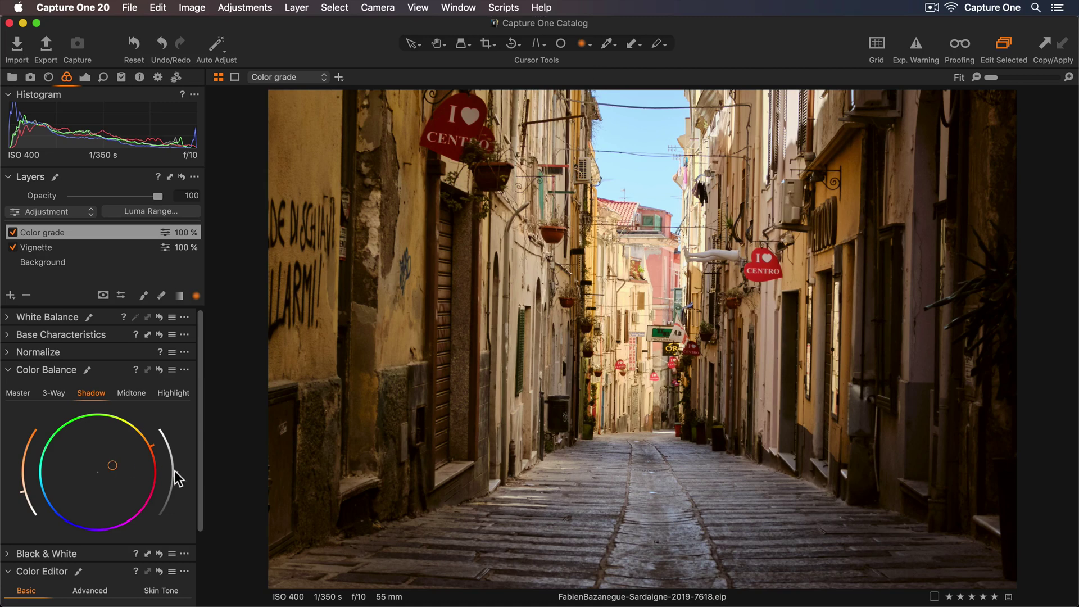
pyautogui.moveTo(175, 471); pyautogui.dragTo(178, 478)
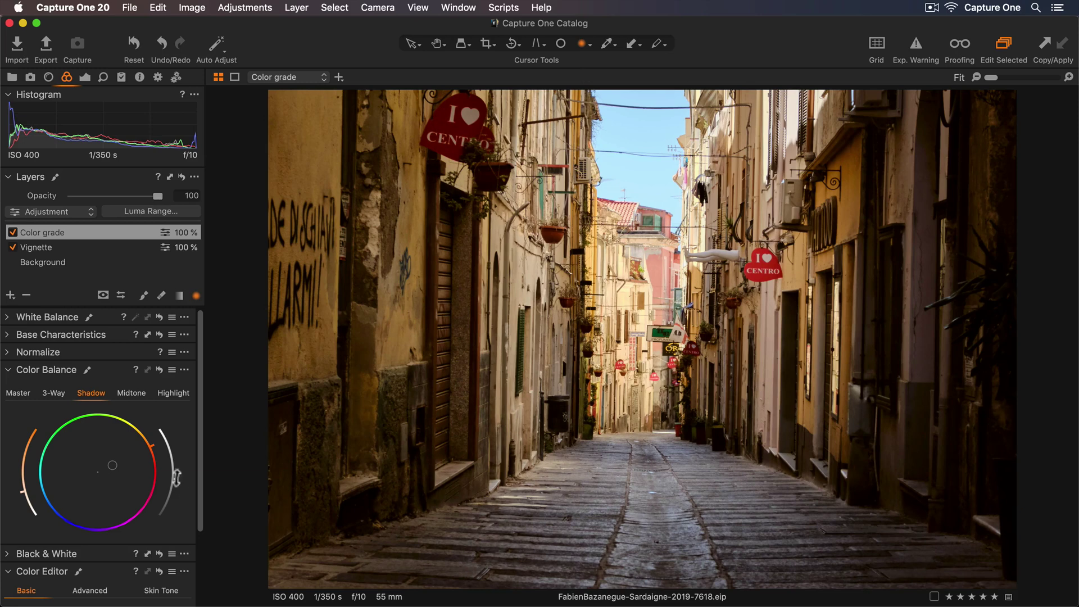
# Sample the sky's blue with the Color Editor picker and shift its hue to 25,1.
pyautogui.click(45, 371)
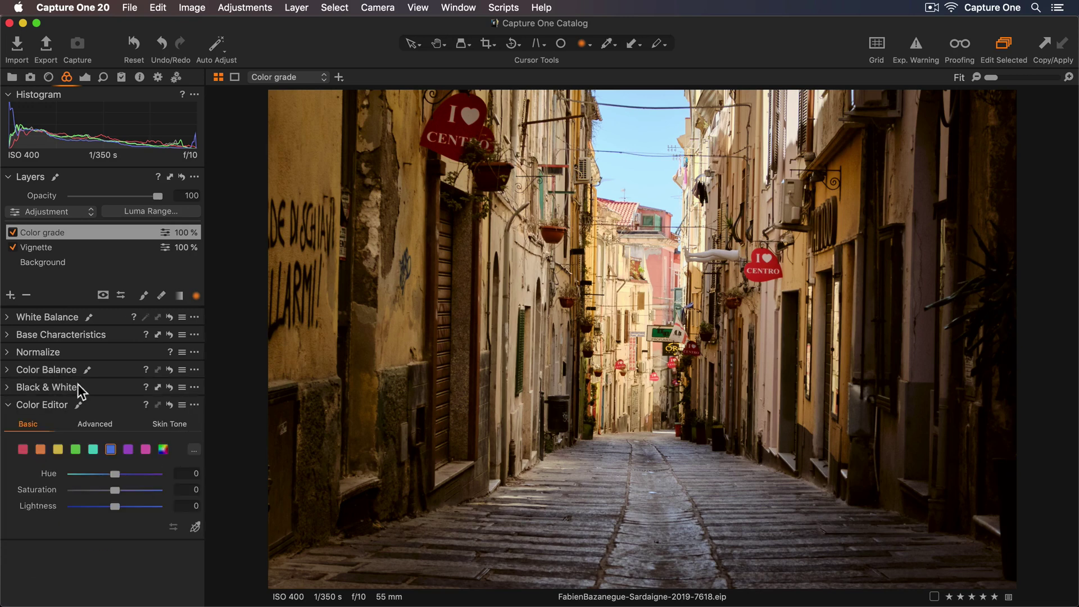
pyautogui.click(197, 529)
pyautogui.moveTo(115, 474); pyautogui.dragTo(123, 473)
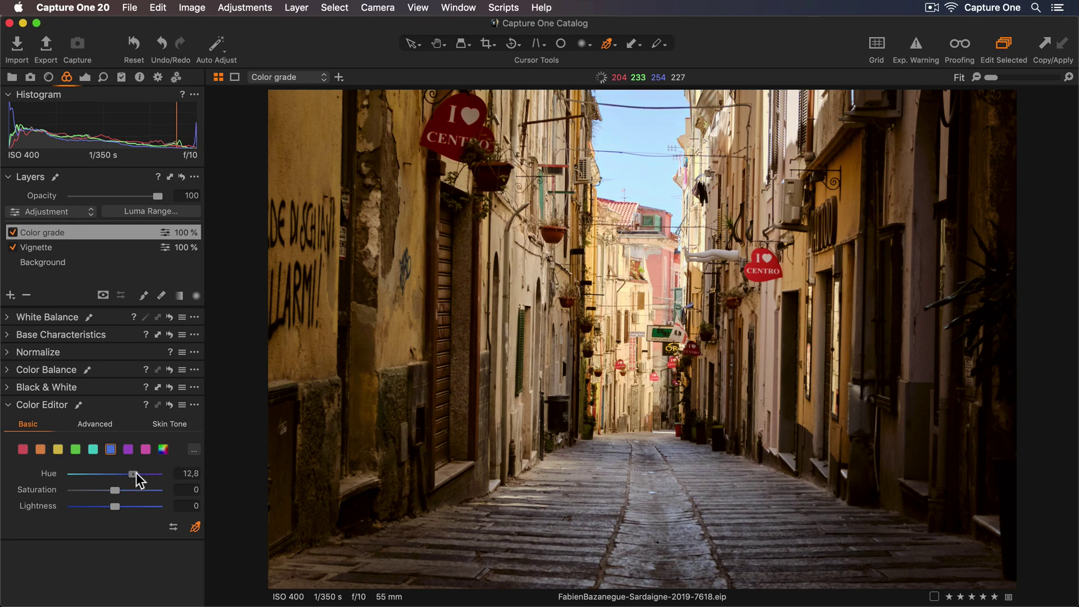
pyautogui.moveTo(136, 474); pyautogui.dragTo(153, 473)
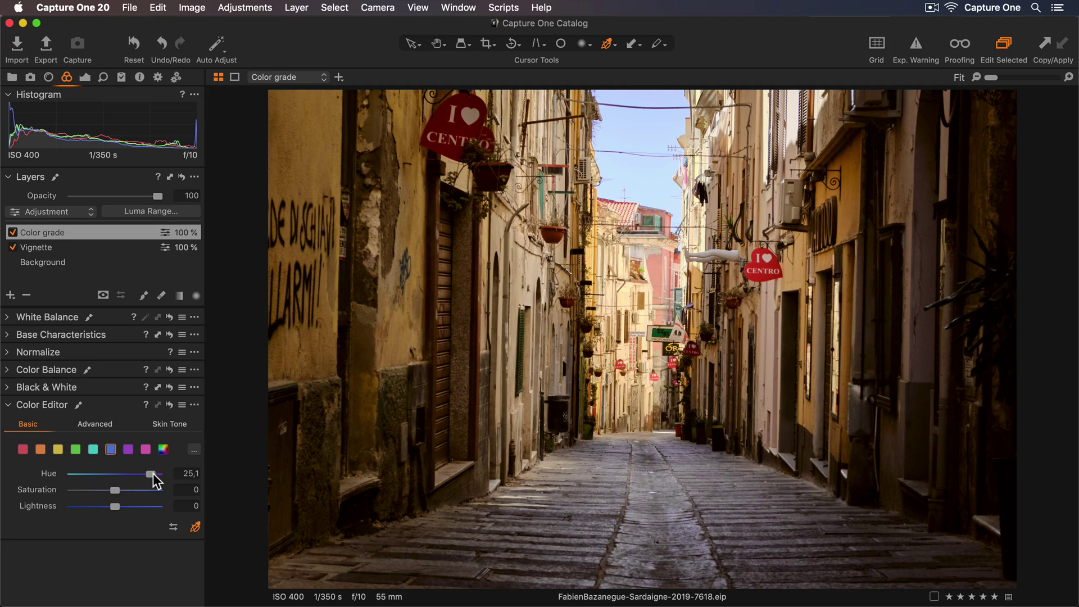
# Set the Color grade layer's Saturation to -15 and its opacity to 83%.
pyautogui.click(85, 78)
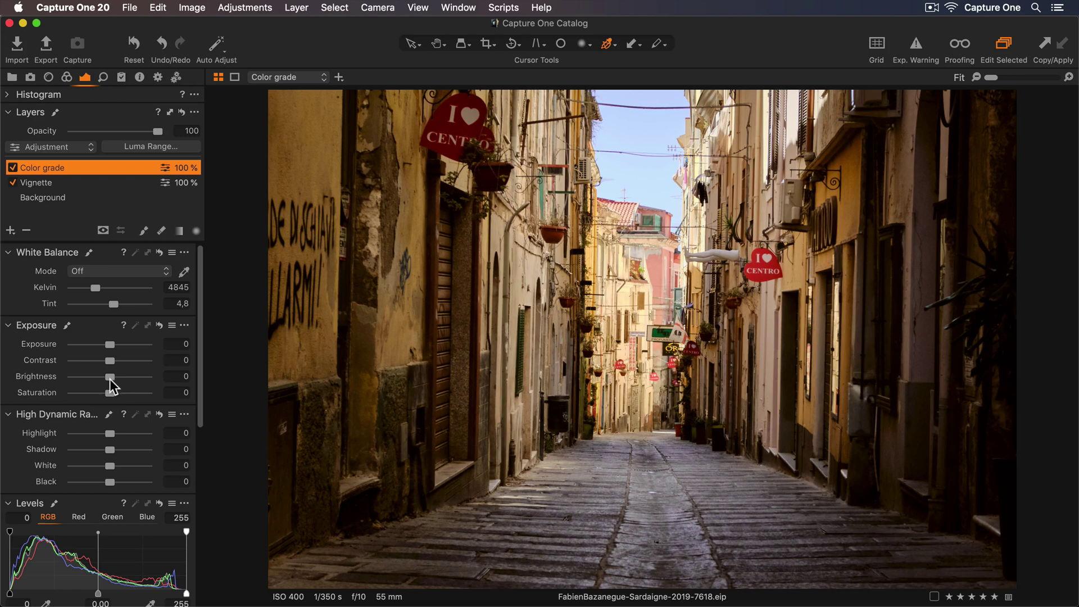
pyautogui.moveTo(110, 393); pyautogui.dragTo(102, 392)
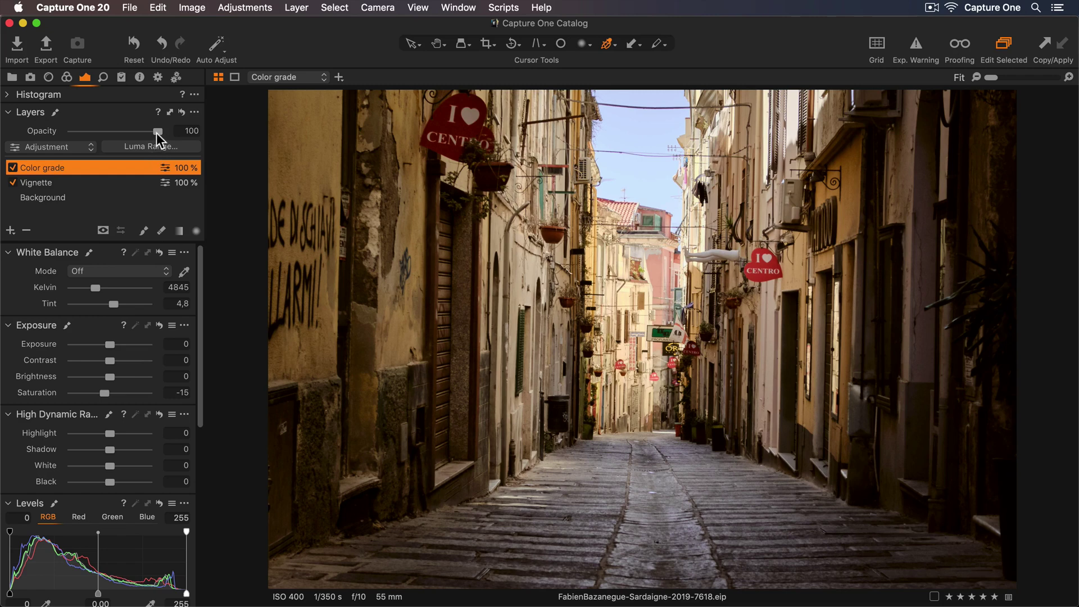
pyautogui.moveTo(157, 132); pyautogui.dragTo(142, 130)
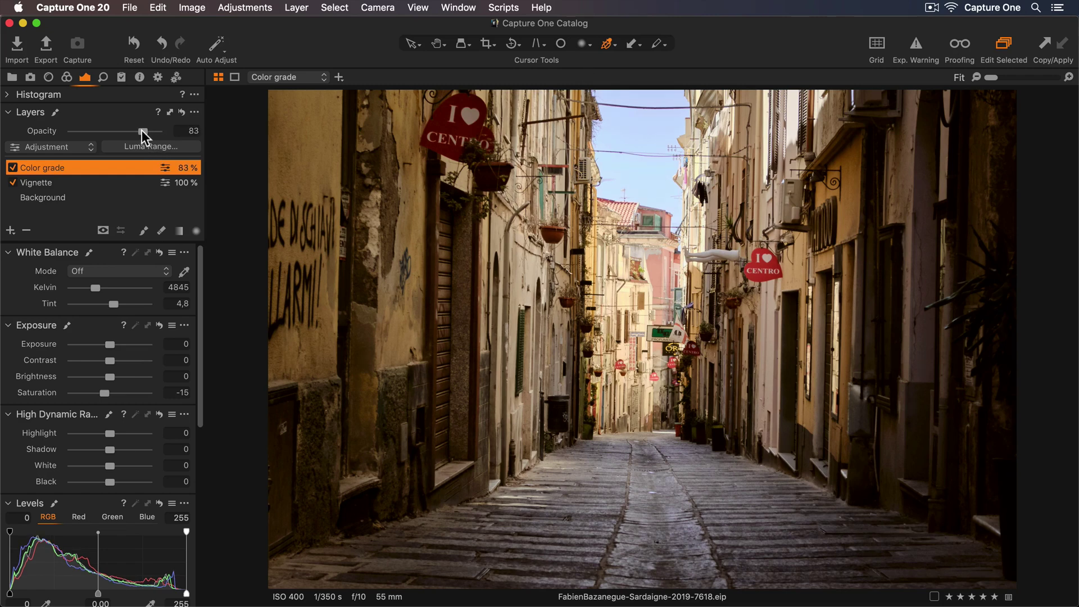